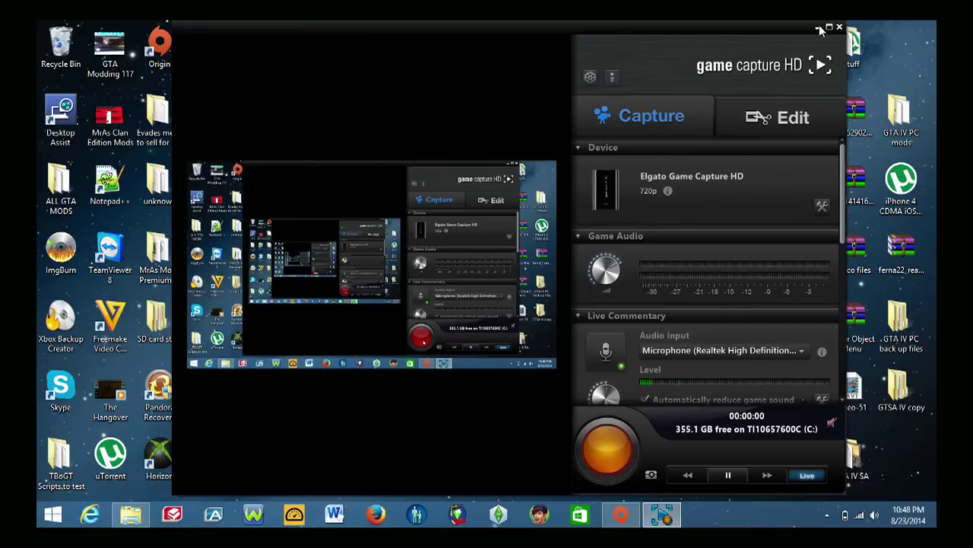
# - Minimize the capture window and inspect the styled_ocean.package file on the desktop
pyautogui.click(819, 28)
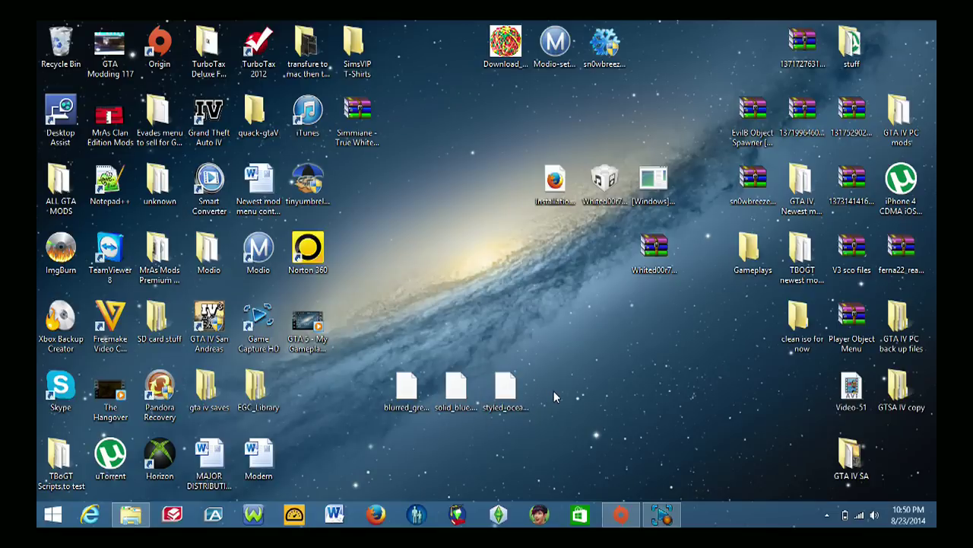
pyautogui.click(513, 409)
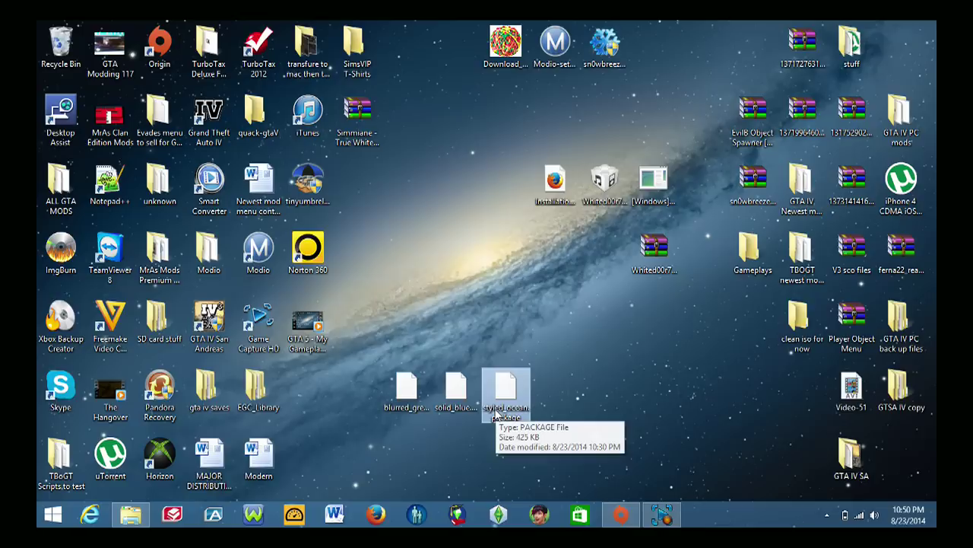
pyautogui.click(561, 386)
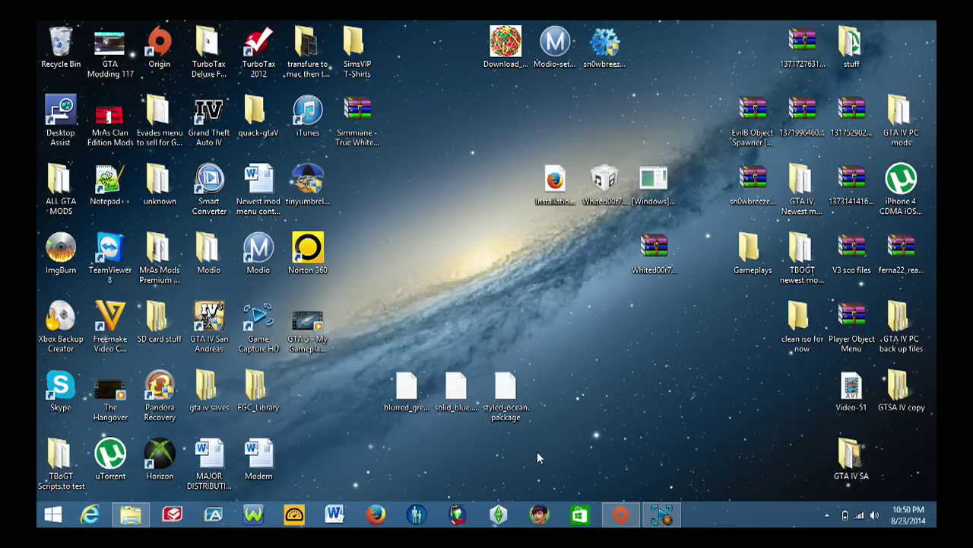
# - Launch The Sims 4 Create A Sim demo and look at its background
pyautogui.click(540, 515)
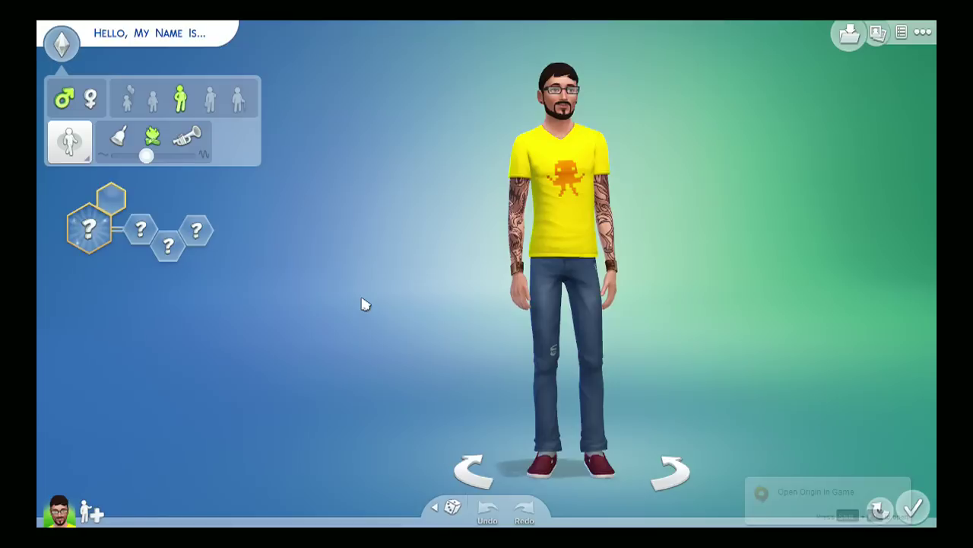
pyautogui.moveTo(701, 240); pyautogui.dragTo(700, 241)
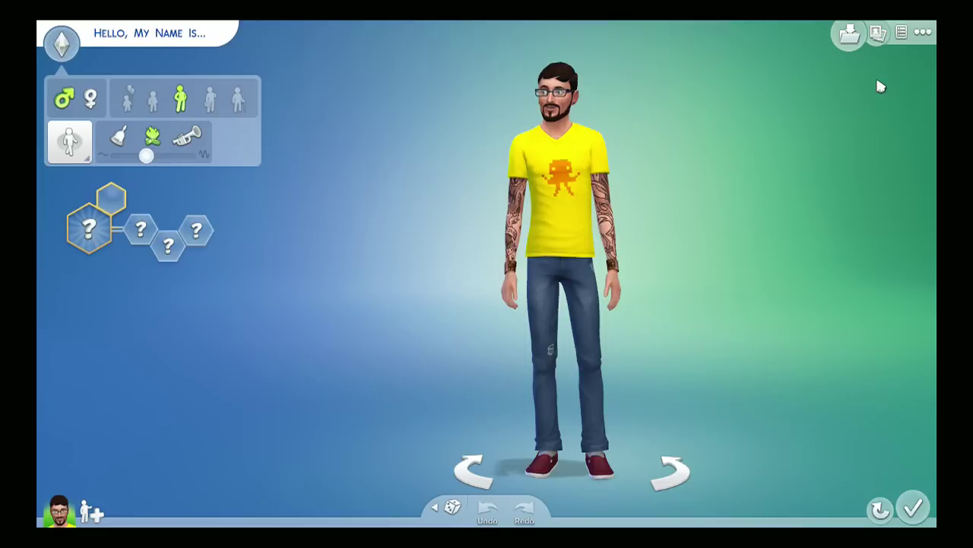
# - Quit the Create A Sim demo, skip its purchase page and close the Origin Featured Today window
pyautogui.click(926, 33)
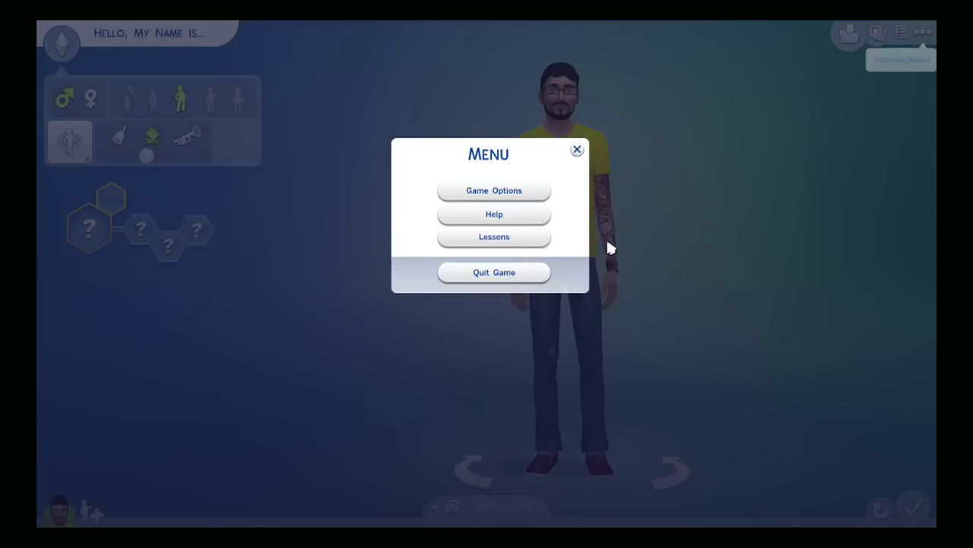
pyautogui.click(530, 273)
pyautogui.click(589, 344)
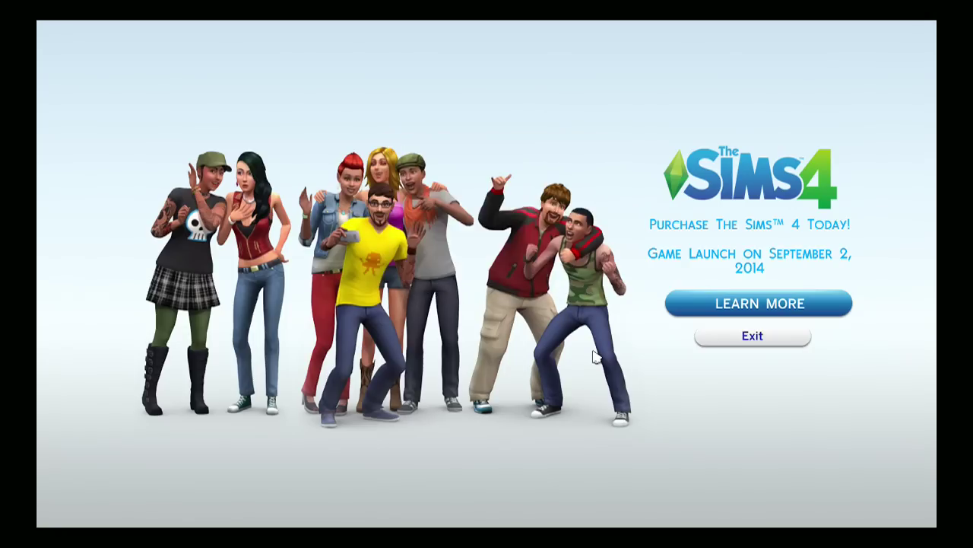
pyautogui.click(758, 340)
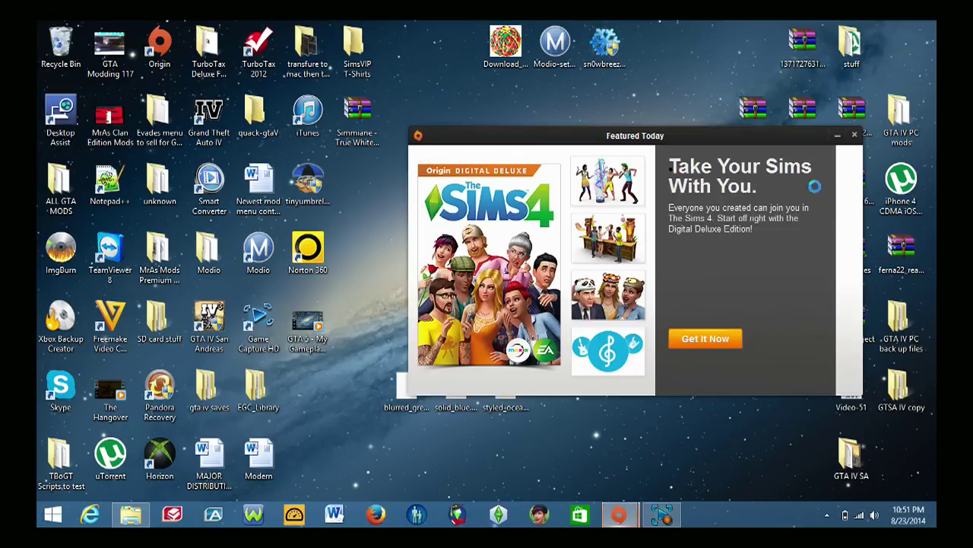
pyautogui.click(859, 140)
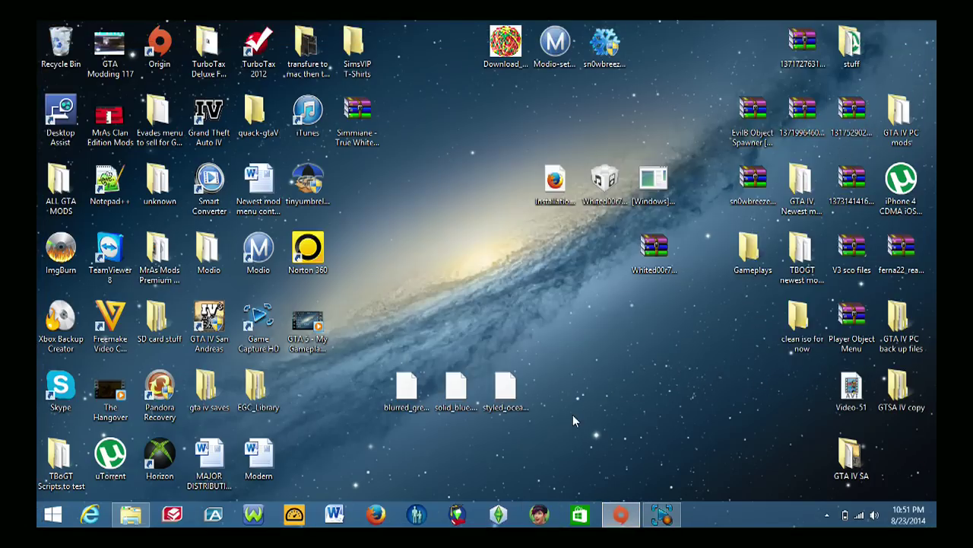
# - Open the The Sims 4 Create A Sim Demo folder inside Documents > Electronic Arts
pyautogui.click(508, 390)
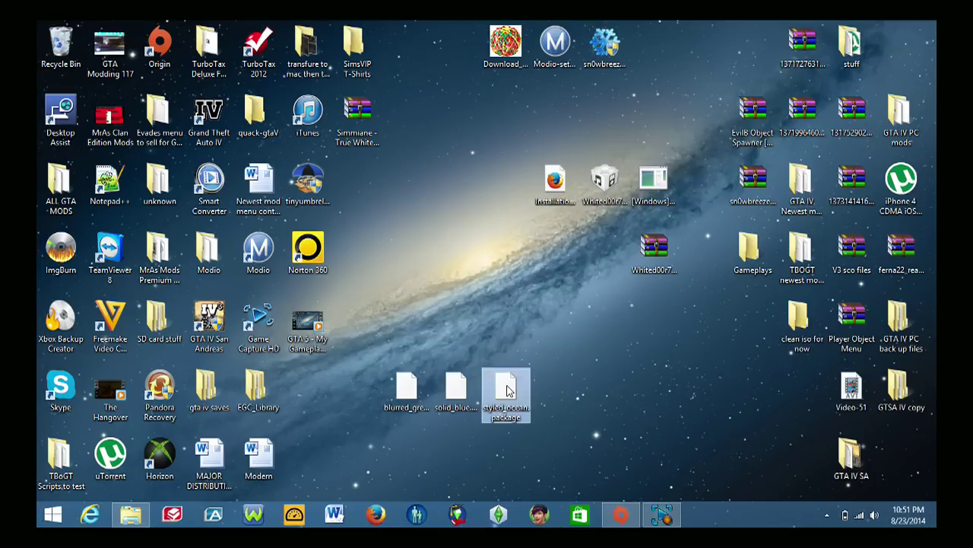
pyautogui.click(131, 520)
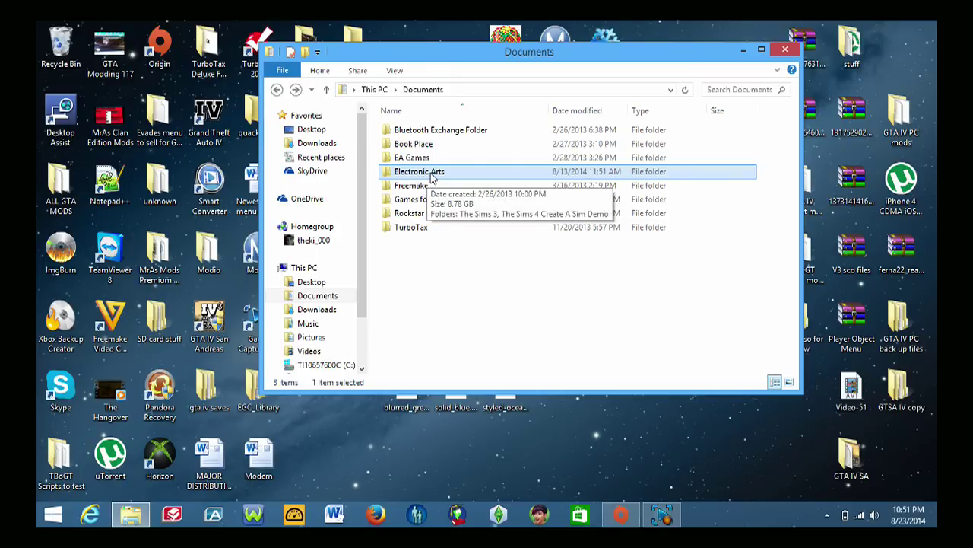
pyautogui.doubleClick(430, 180)
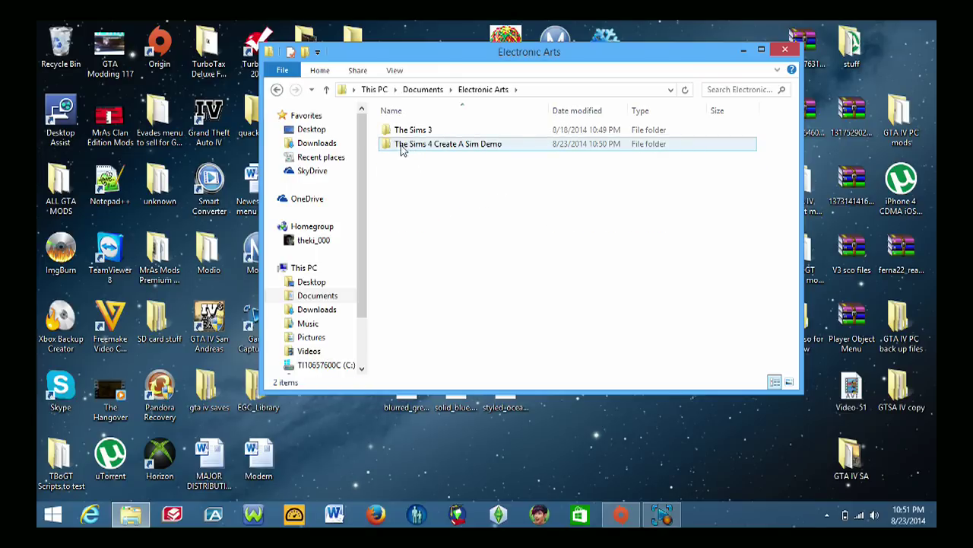
pyautogui.doubleClick(454, 149)
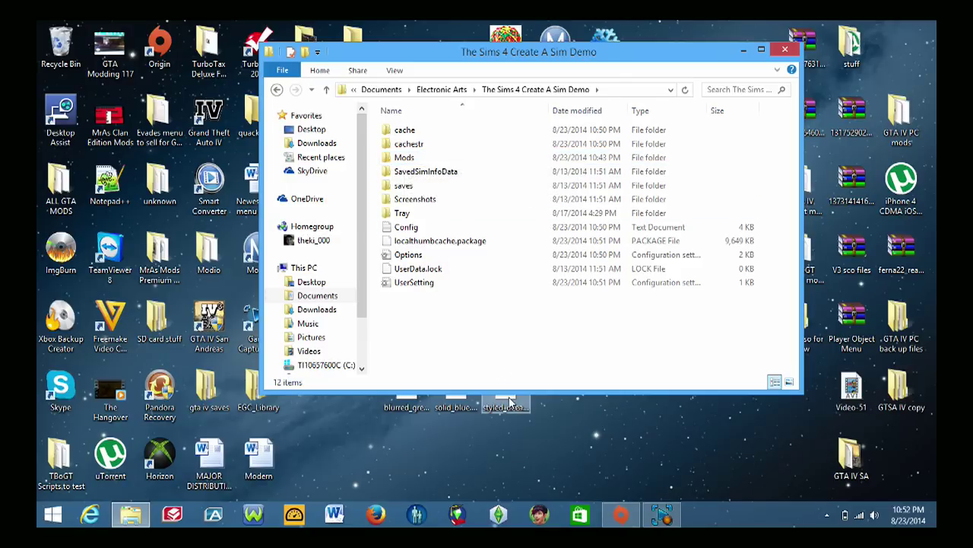
# - Move styled_ocean.package from the desktop into the demo's Mods folder and close the folder window
pyautogui.moveTo(508, 396); pyautogui.dragTo(508, 457)
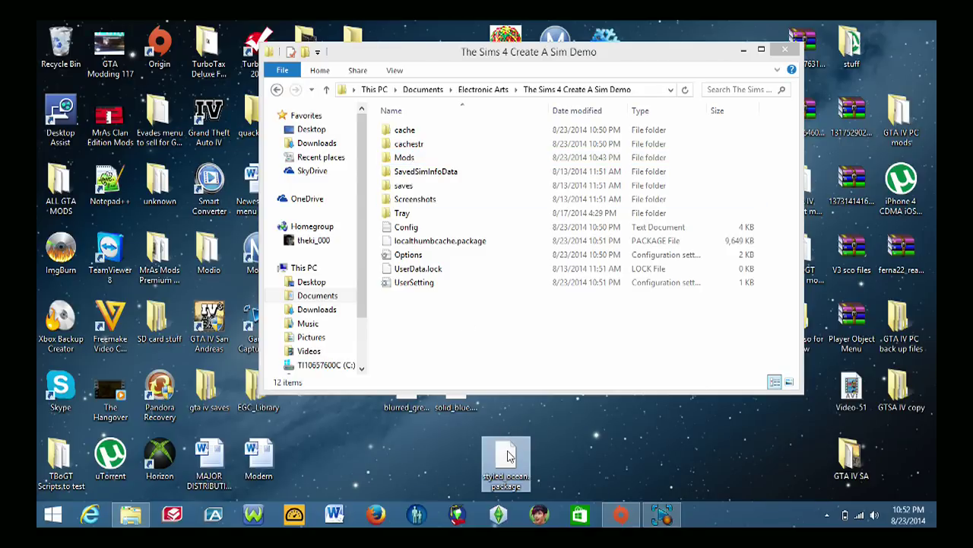
pyautogui.doubleClick(415, 159)
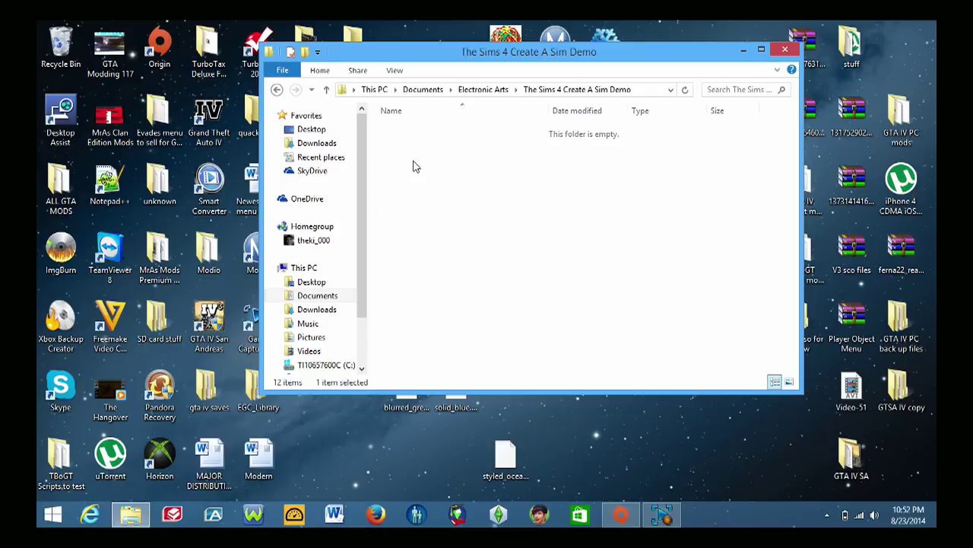
pyautogui.click(504, 456)
pyautogui.moveTo(504, 456); pyautogui.dragTo(473, 245)
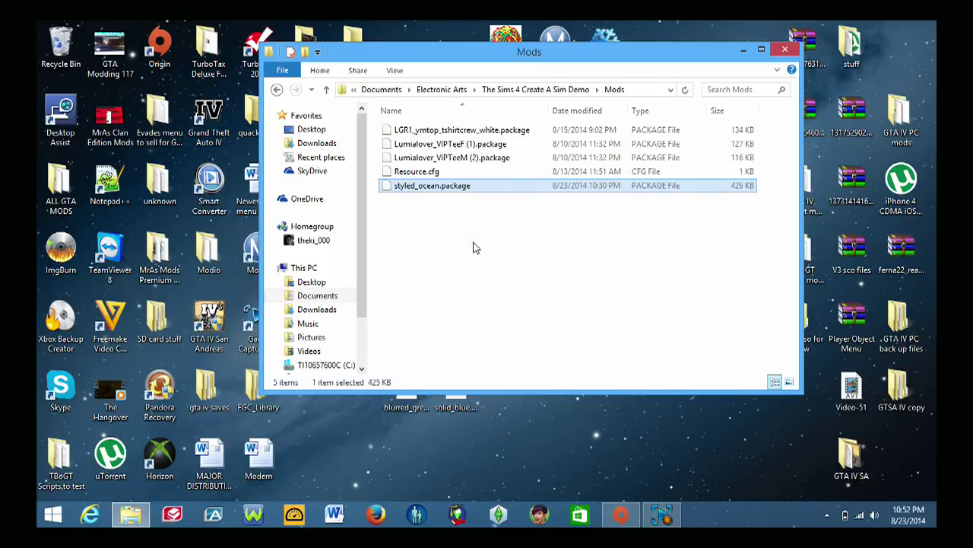
pyautogui.click(785, 50)
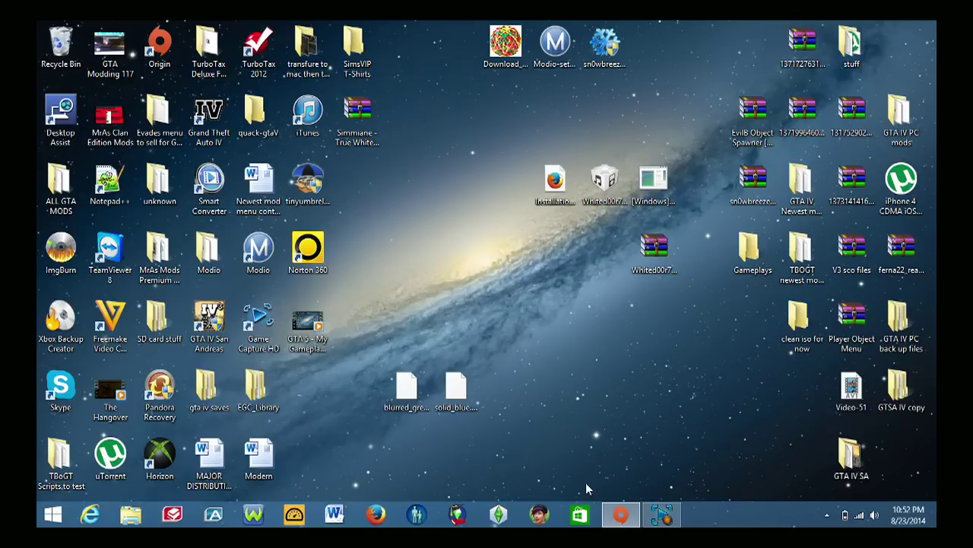
# - Relaunch the Create A Sim demo and open the tops selection for the Sim
pyautogui.click(533, 517)
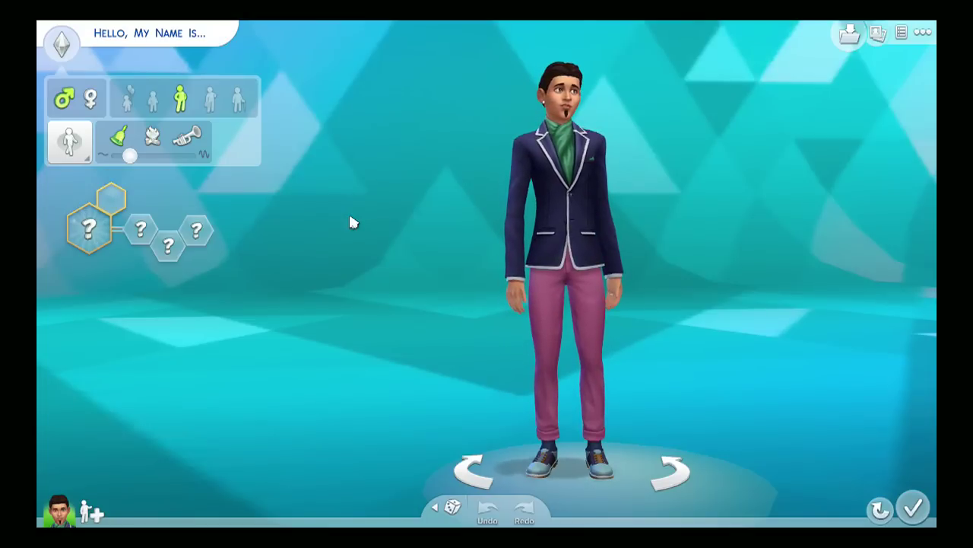
pyautogui.click(564, 201)
pyautogui.click(631, 197)
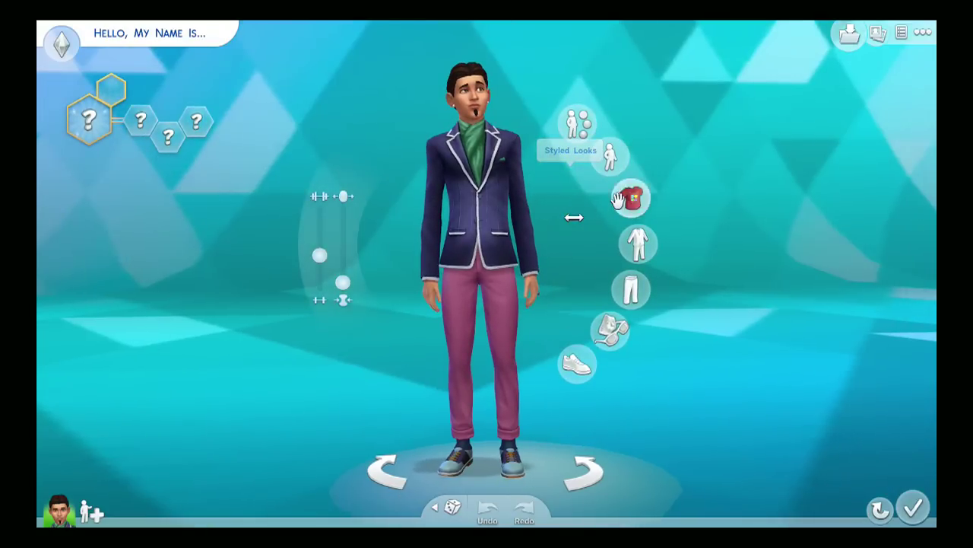
# - Dress the Sim in the plain short-sleeved T-shirt, using its white variant with the computer print
pyautogui.click(682, 204)
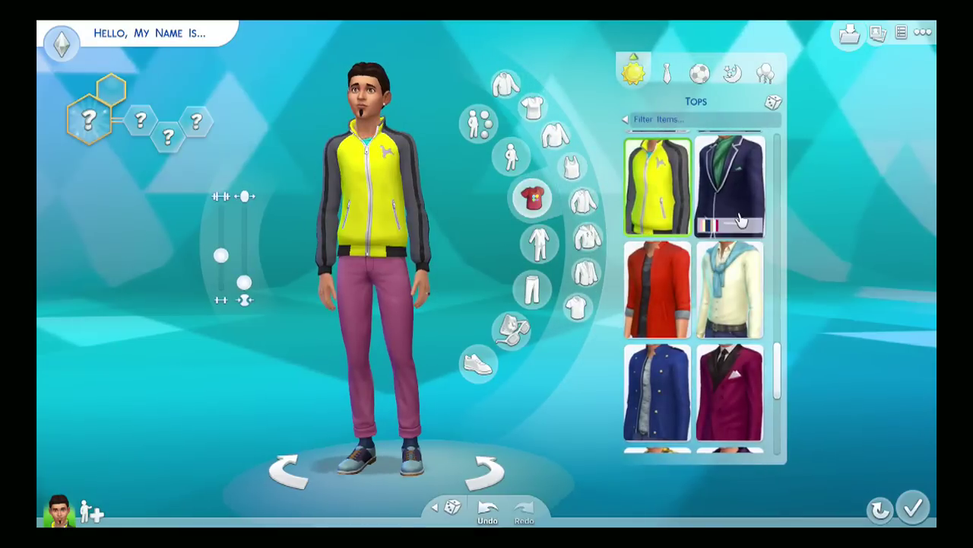
pyautogui.scroll(1, 777, 363)
pyautogui.moveTo(777, 364); pyautogui.dragTo(775, 168)
pyautogui.click(736, 257)
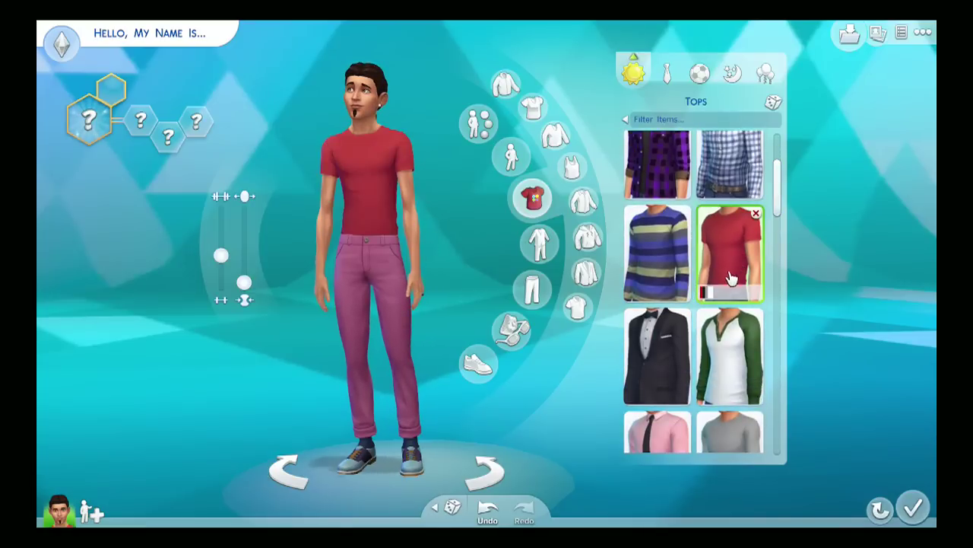
pyautogui.moveTo(759, 311)
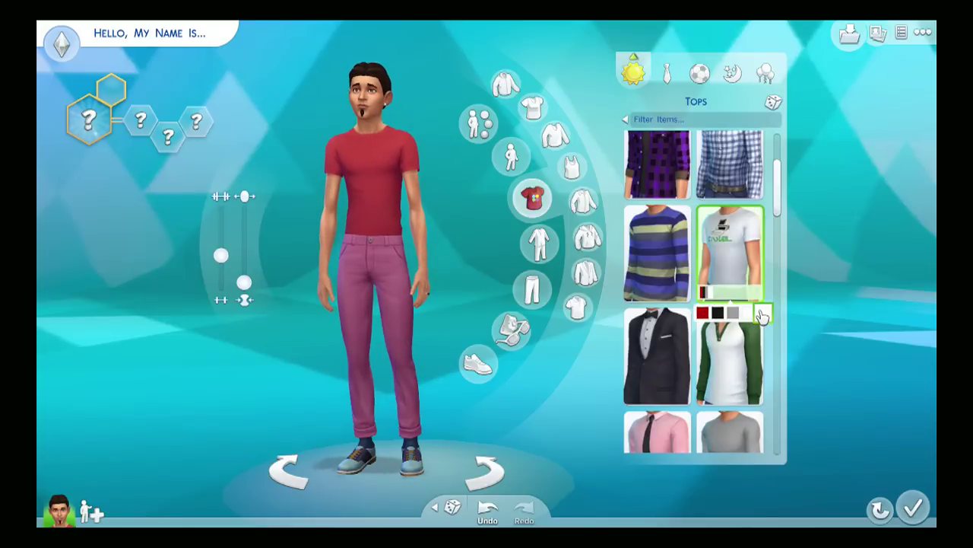
pyautogui.click(762, 314)
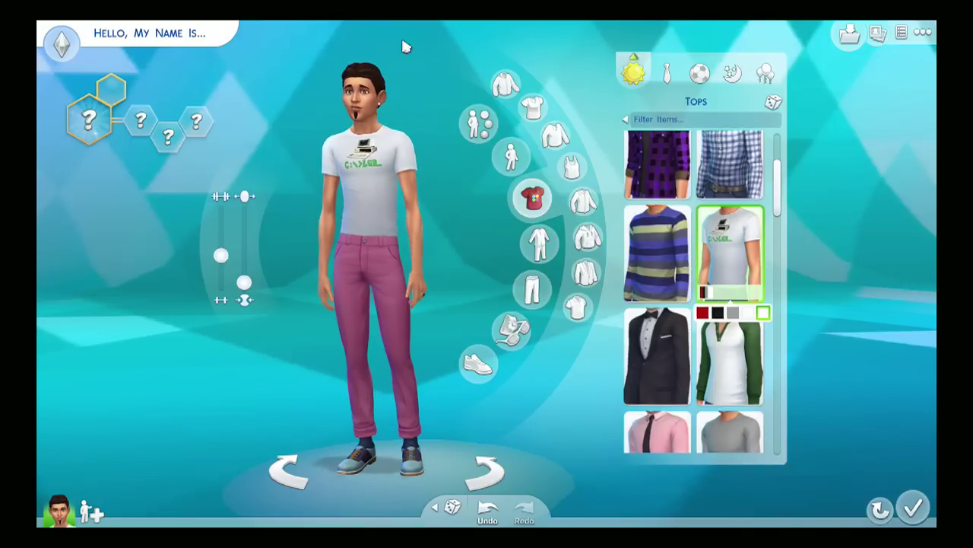
pyautogui.moveTo(472, 217); pyautogui.dragTo(475, 221)
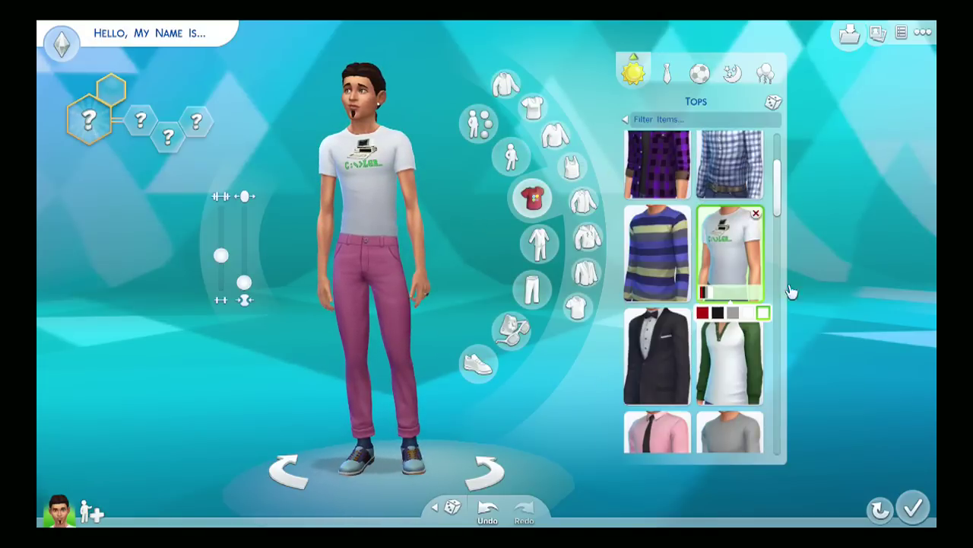
pyautogui.scroll(-2, 780, 250)
pyautogui.scroll(-3, 780, 250)
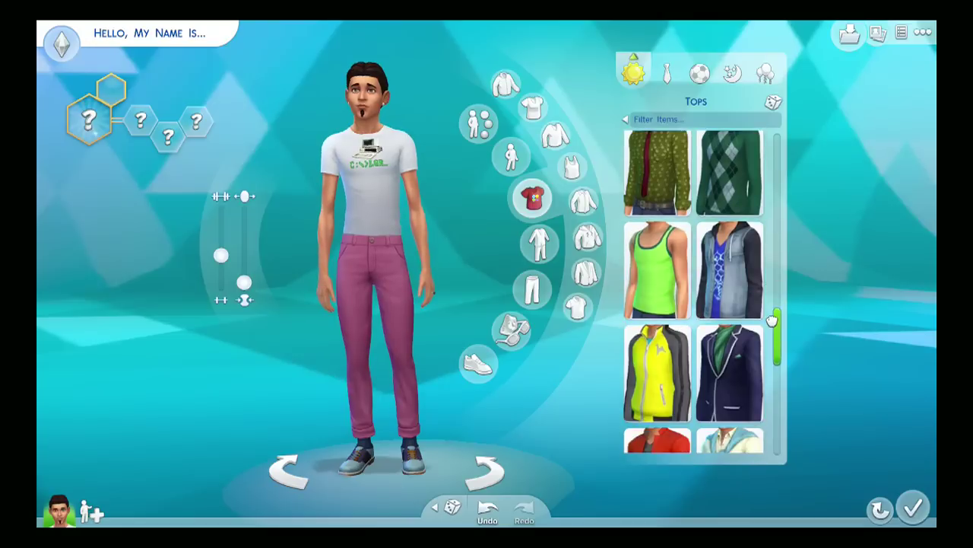
pyautogui.scroll(5, 781, 249)
# - Exit the Create A Sim demo again and dismiss the Origin Featured Today window
pyautogui.click(921, 35)
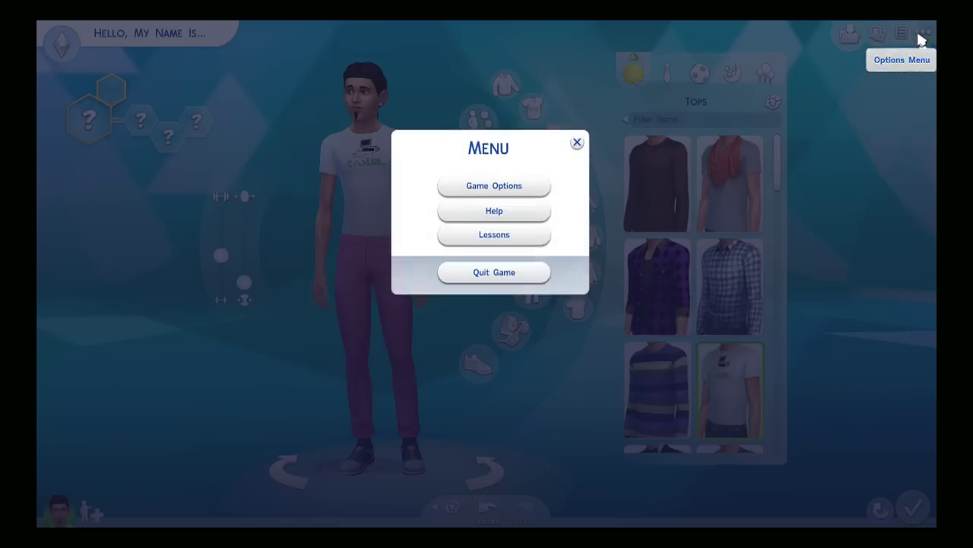
pyautogui.click(535, 274)
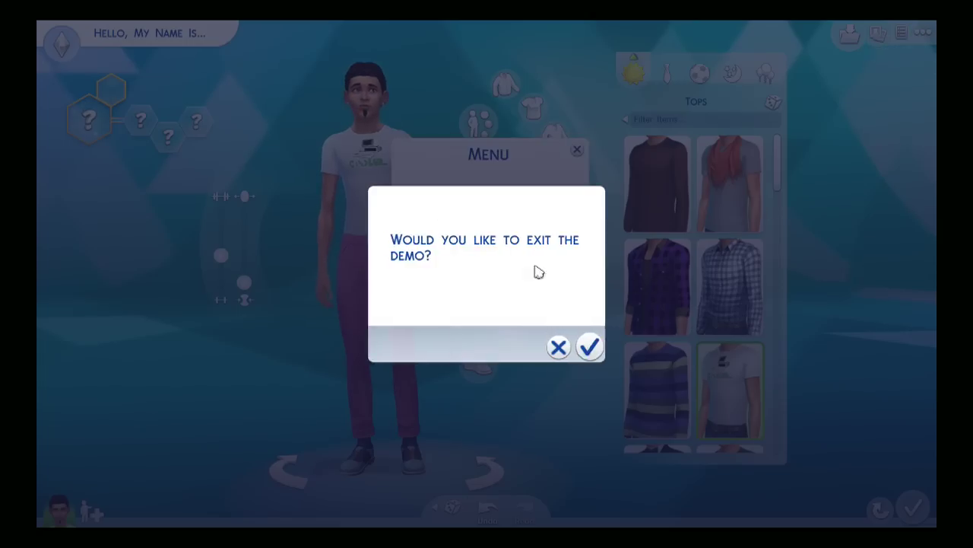
pyautogui.click(590, 347)
pyautogui.click(755, 348)
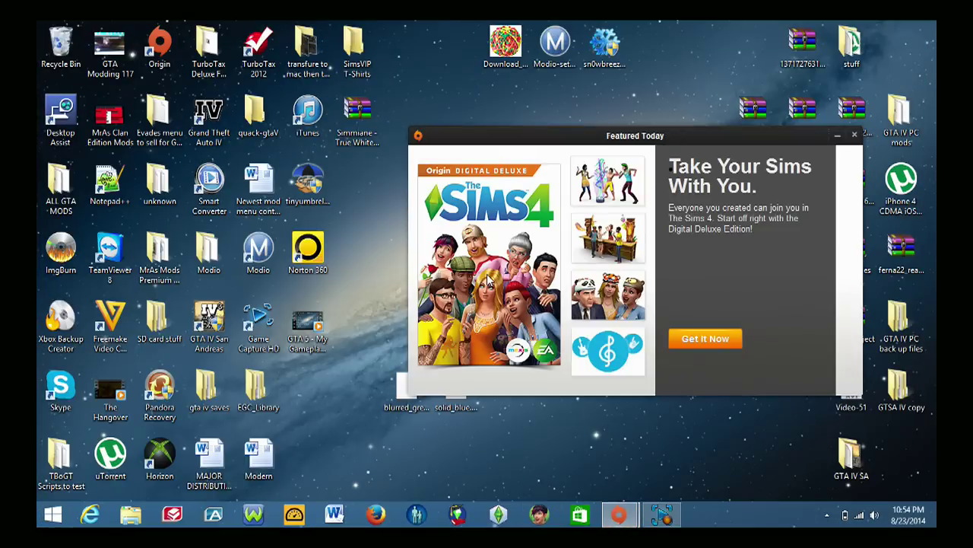
pyautogui.hotkey('alt', 'F4')
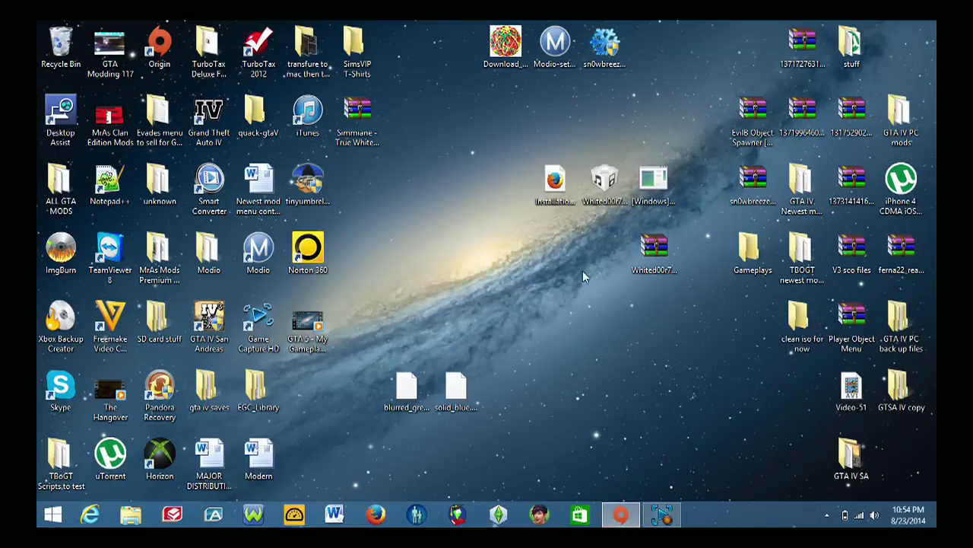